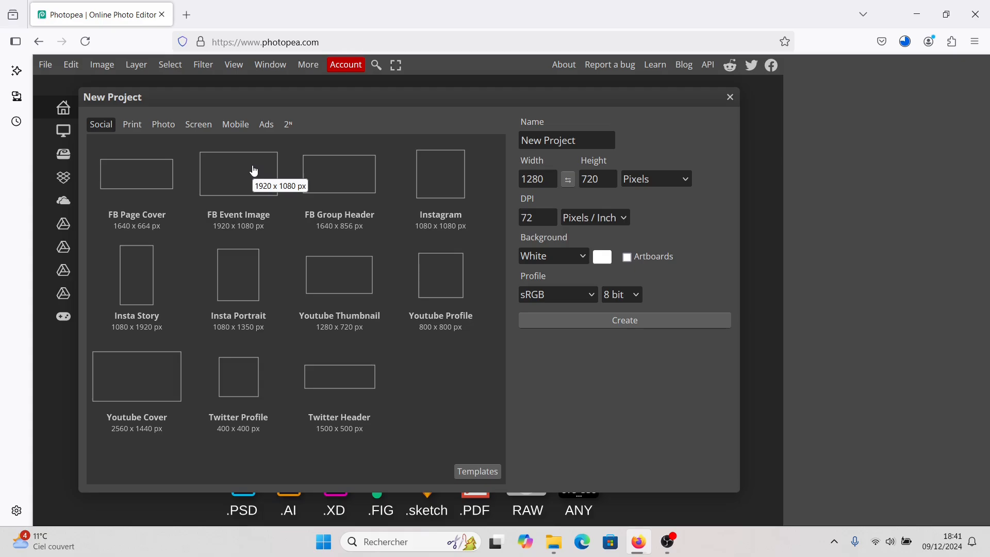
# Create a new 1920 x 1080 px project from the FB Event Image preset
pyautogui.click(253, 171)
pyautogui.doubleClick(254, 171)
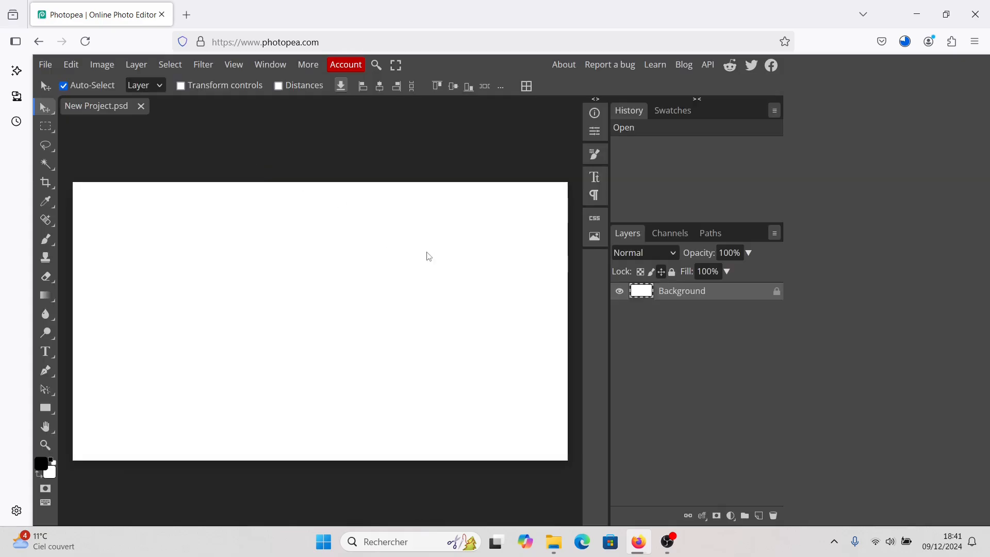
# Set the foreground colour to blue 12a1dc and fill the whole Background layer with it using the Paint Bucket Tool
pyautogui.click(43, 469)
pyautogui.click(270, 242)
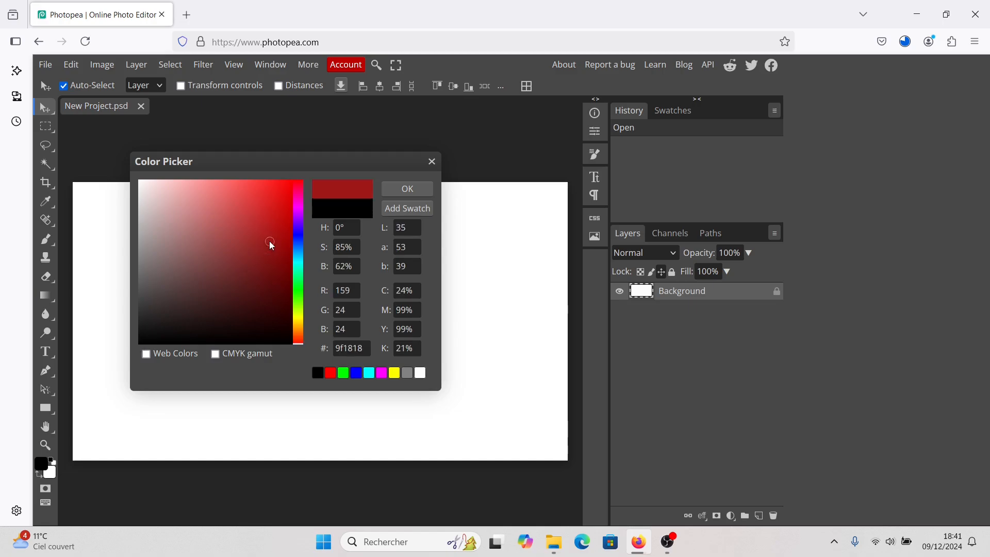
pyautogui.click(300, 253)
pyautogui.moveTo(277, 223)
pyautogui.mouseDown()
pyautogui.moveTo(274, 208)
pyautogui.moveTo(289, 196)
pyautogui.moveTo(280, 202)
pyautogui.mouseUp()
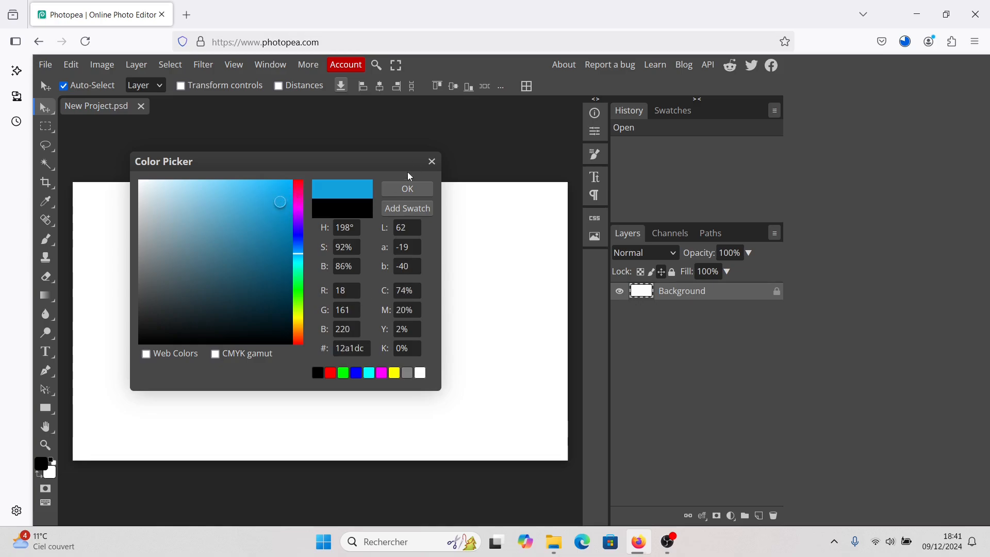
pyautogui.click(407, 192)
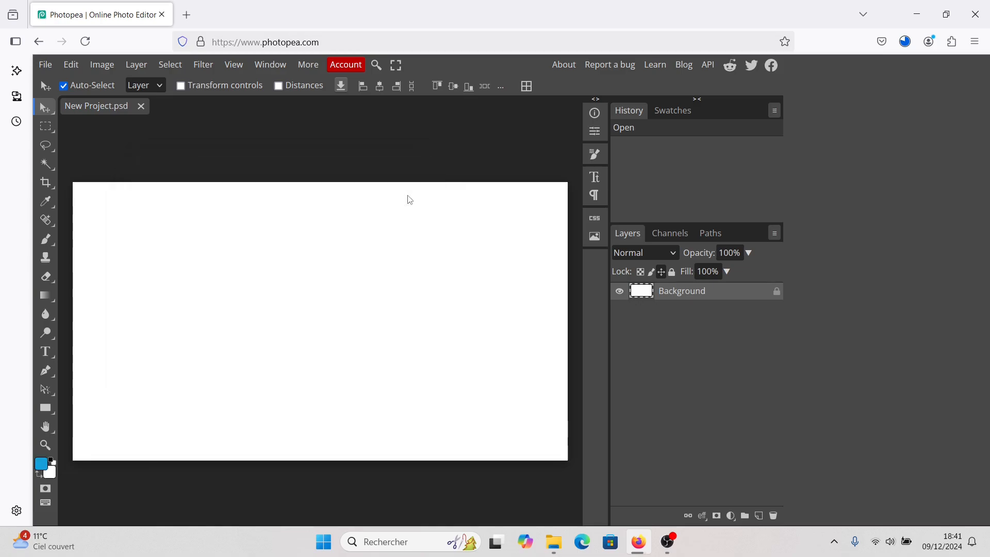
pyautogui.click(41, 294)
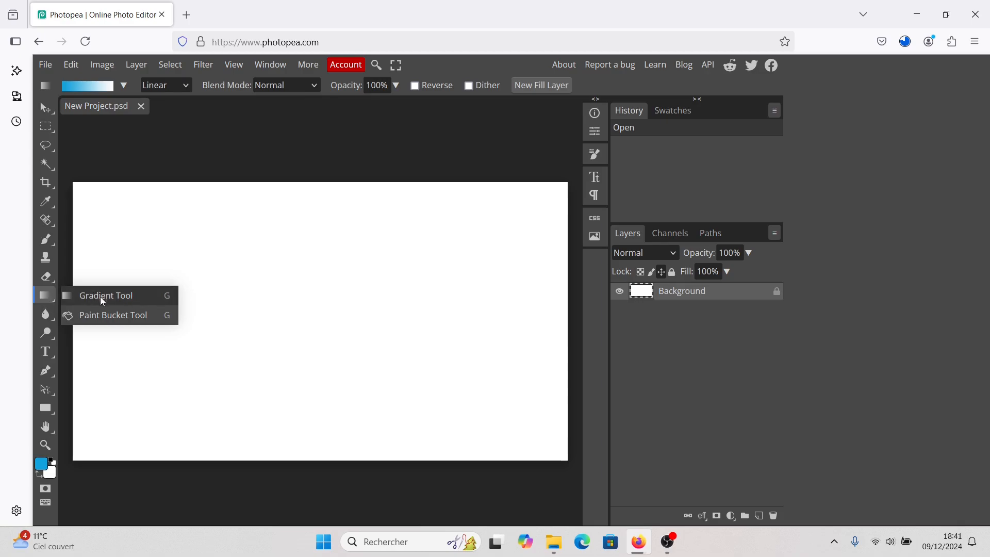
pyautogui.click(104, 315)
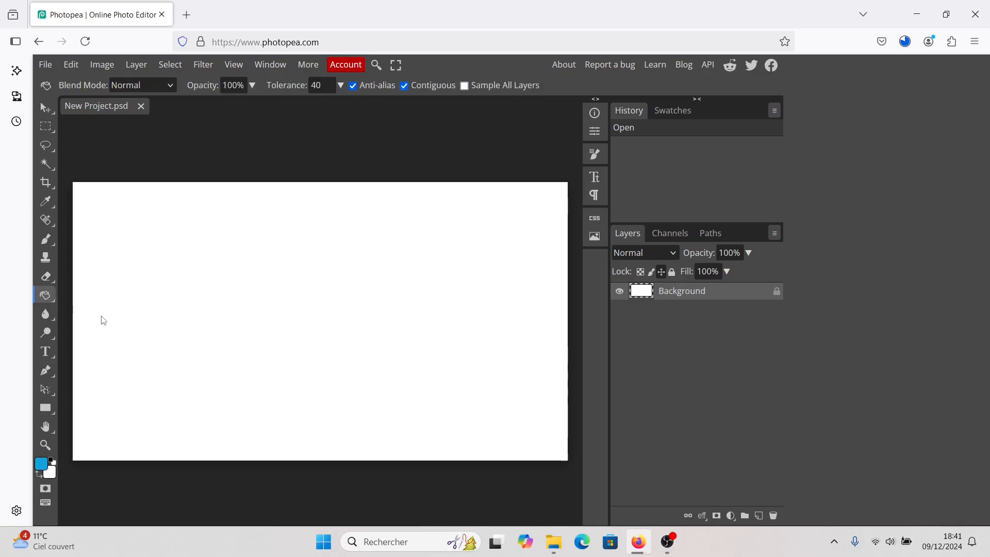
pyautogui.click(224, 304)
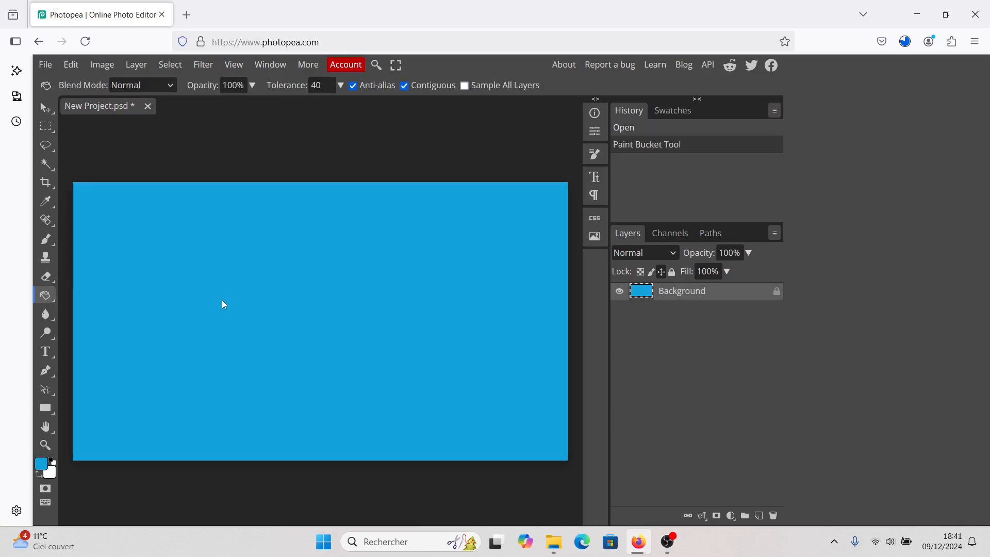
# Activate the Type Tool and set its text colour to white, ffffff
pyautogui.click(46, 354)
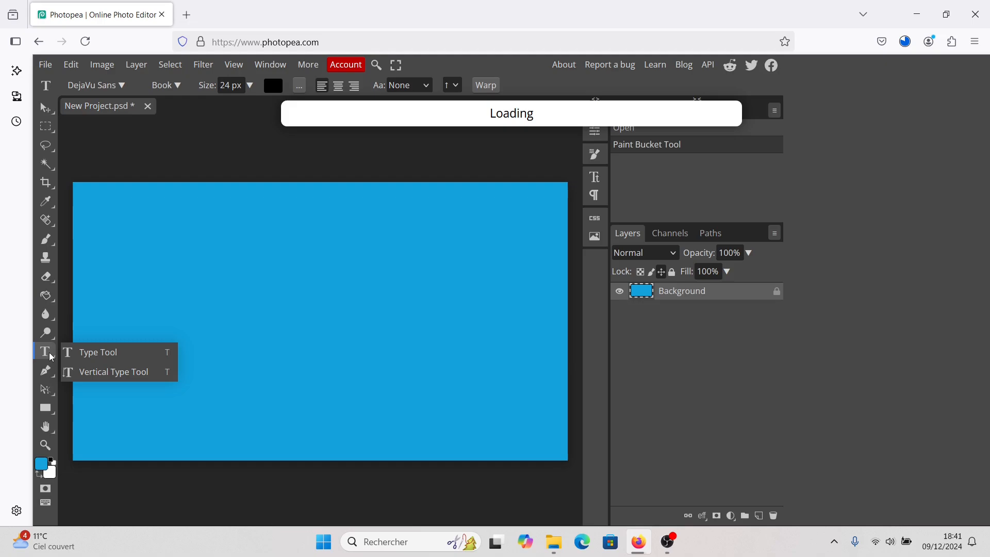
pyautogui.click(121, 356)
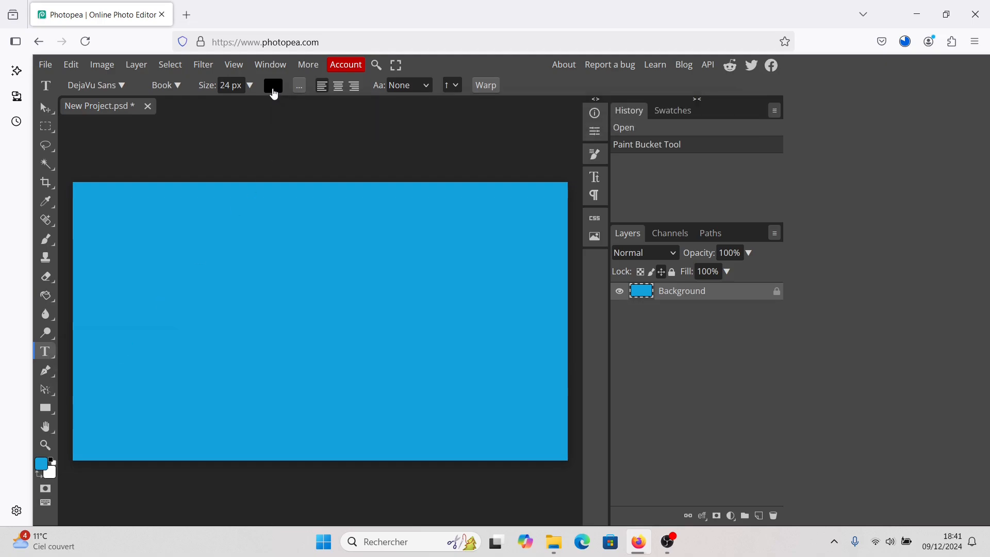
pyautogui.click(272, 85)
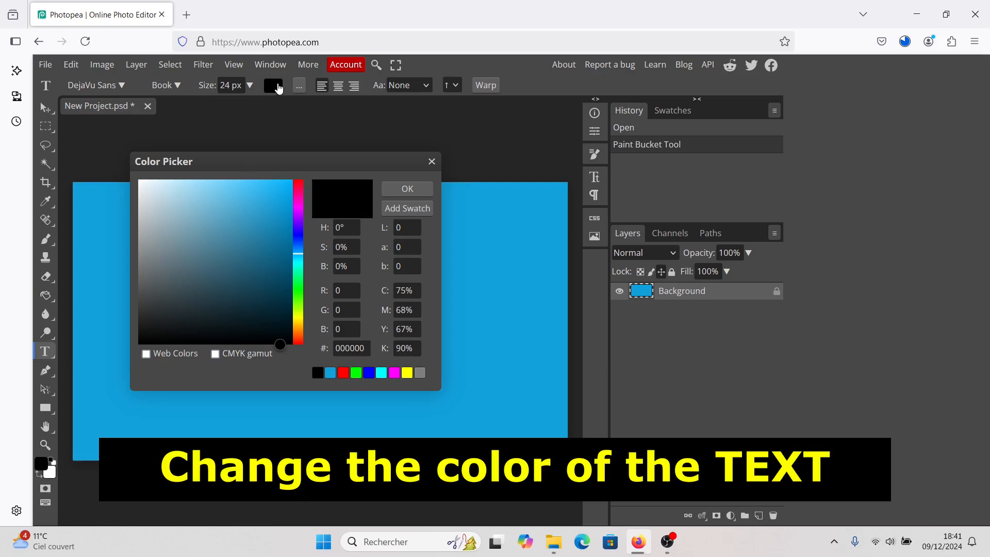
pyautogui.click(270, 208)
pyautogui.moveTo(270, 208); pyautogui.dragTo(115, 175)
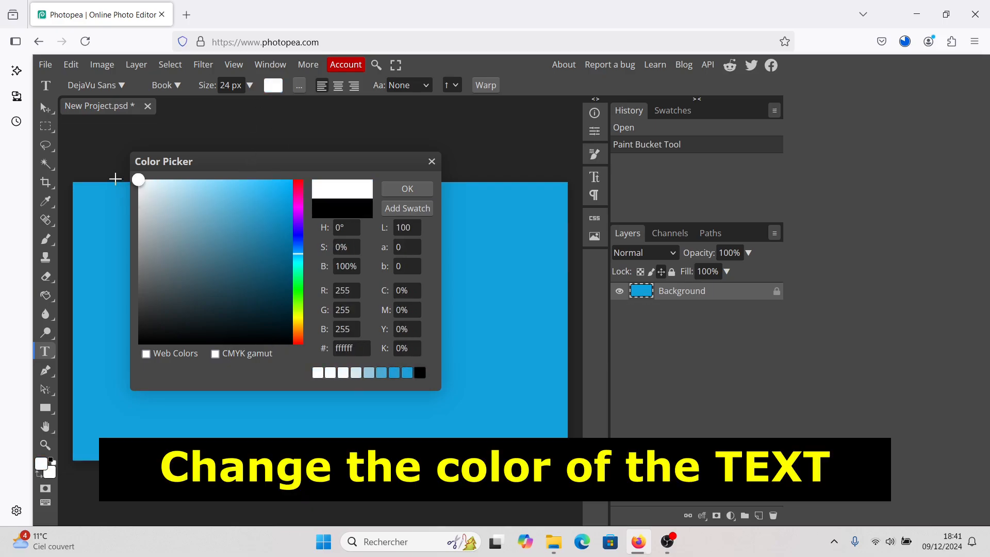
pyautogui.click(398, 188)
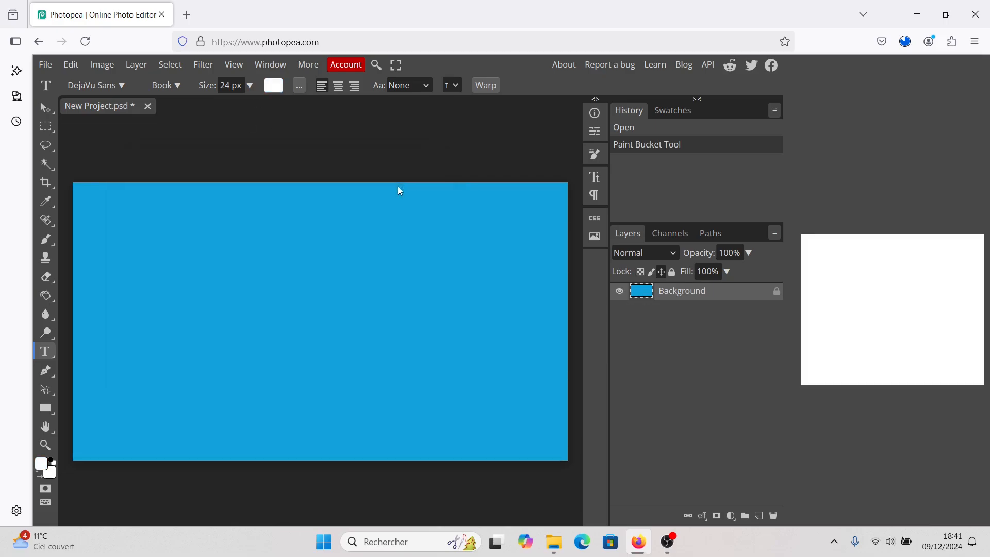
# Set the text size to 350 px and the font to Poppins
pyautogui.tripleClick(221, 86)
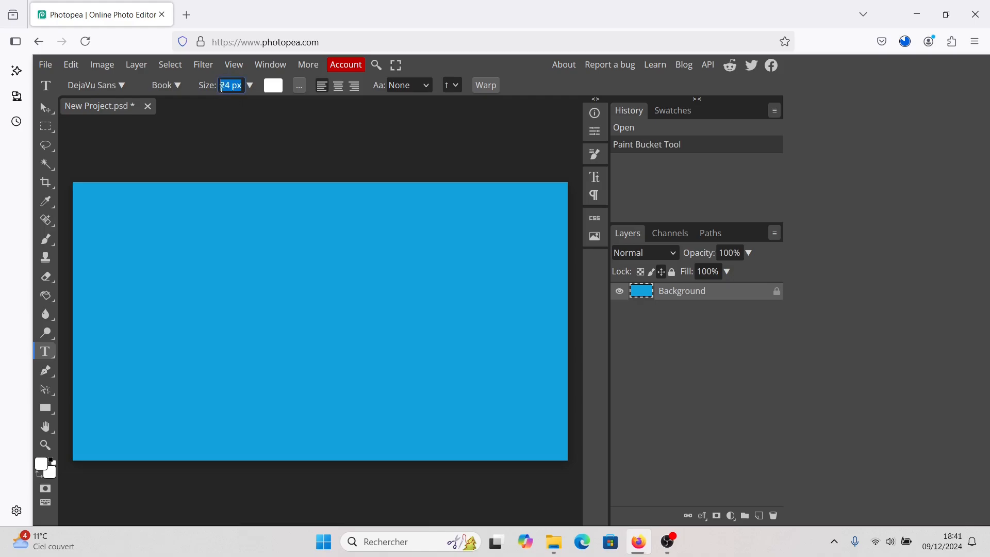
pyautogui.write('350 p')
pyautogui.press('Return')
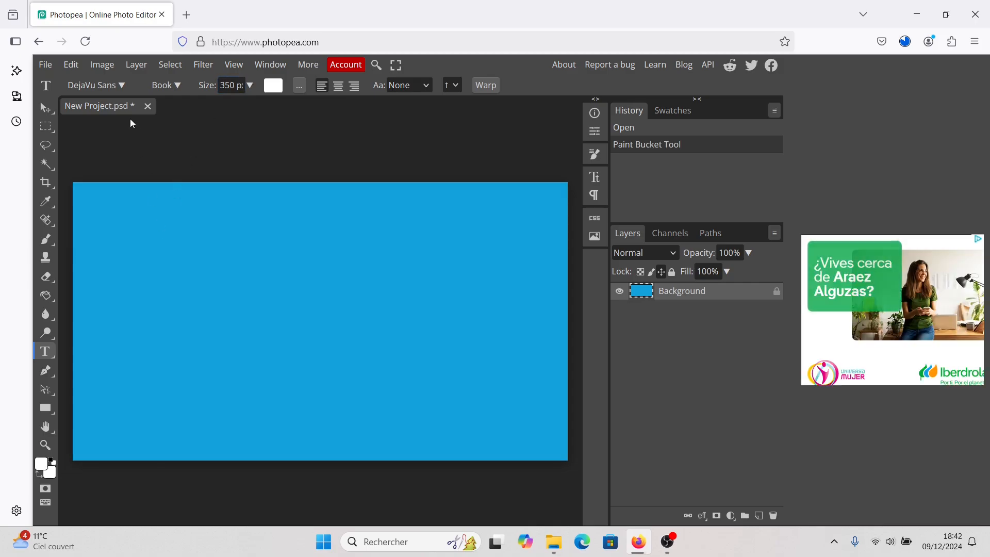
pyautogui.click(112, 82)
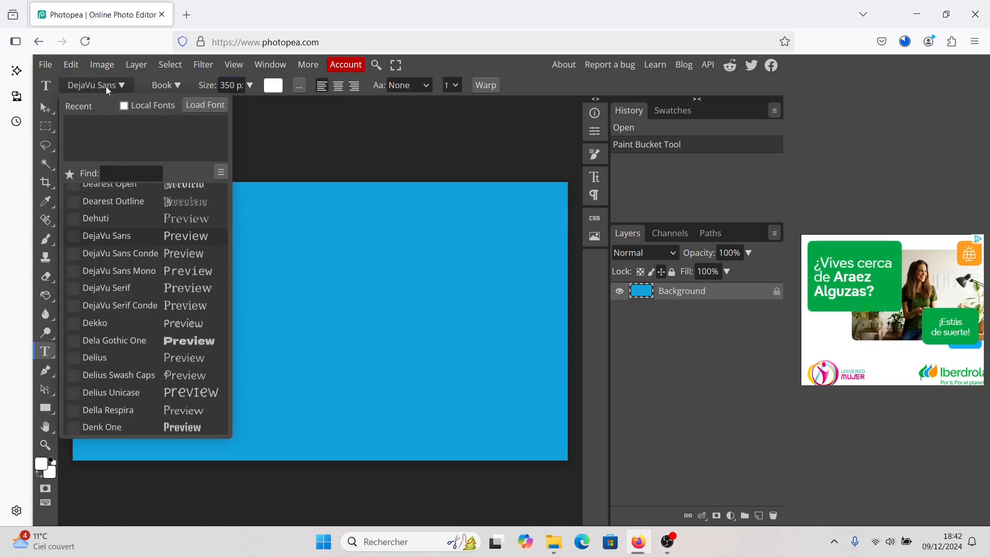
pyautogui.click(122, 176)
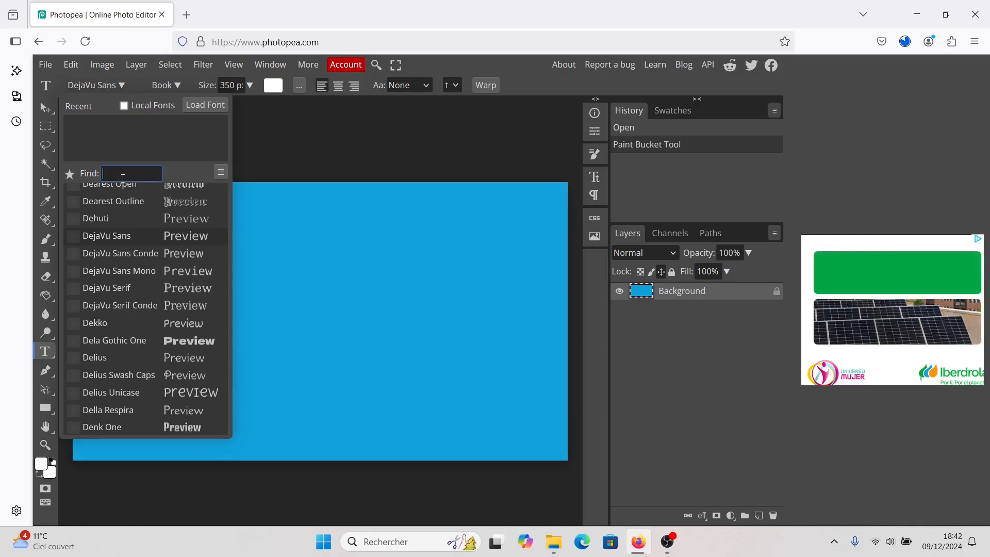
pyautogui.write('pop')
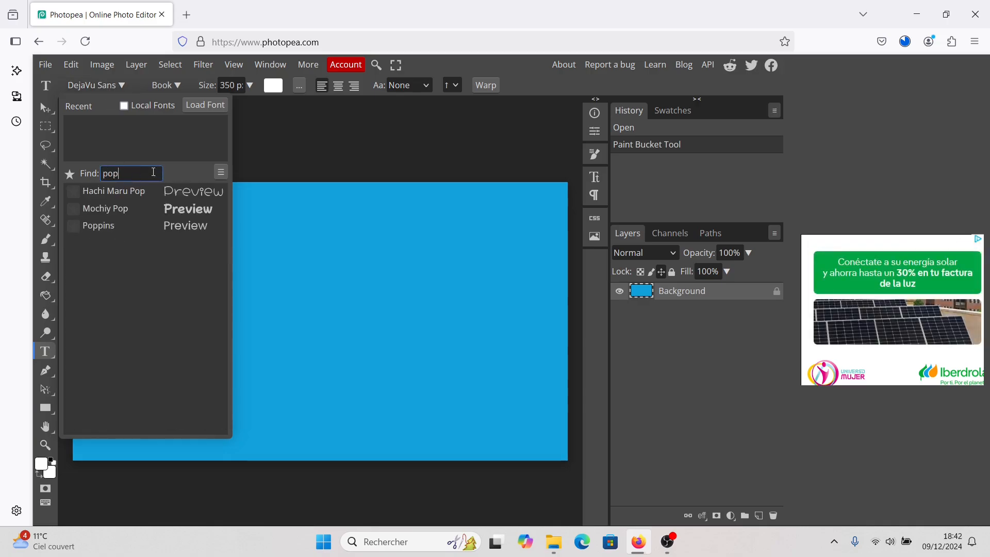
pyautogui.click(168, 225)
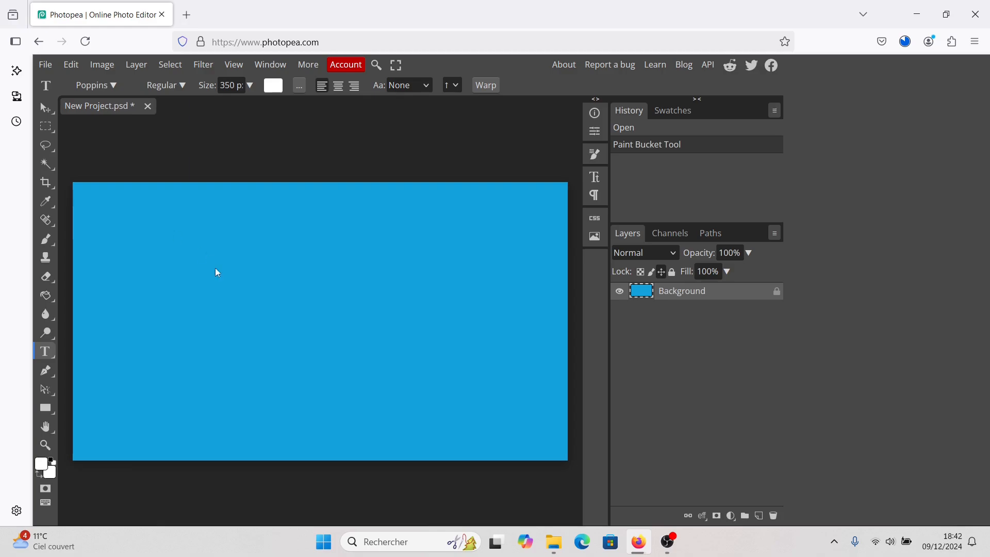
# Add the text "SHADOW" in the upper part of the canvas and set its font style to Bold
pyautogui.click(200, 276)
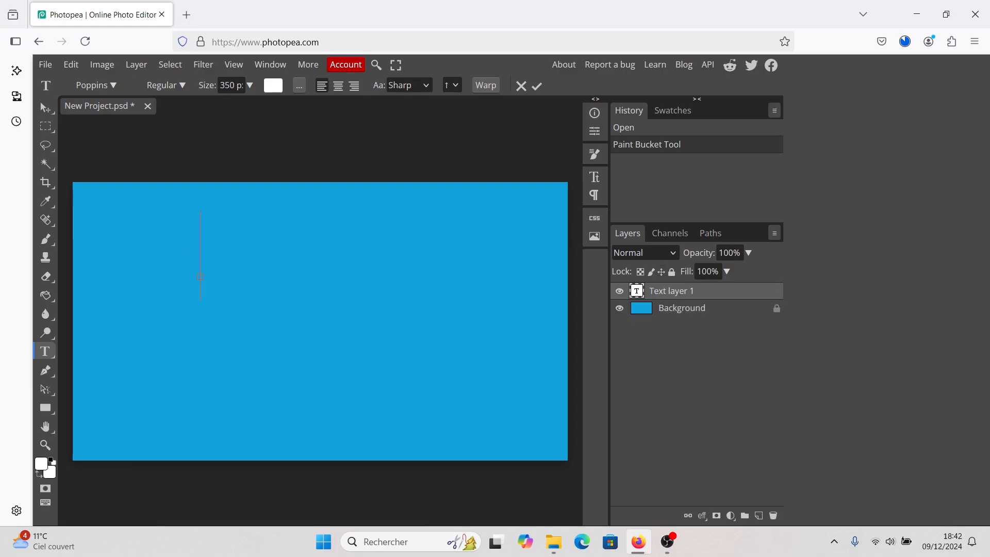
pyautogui.write('SHADOW')
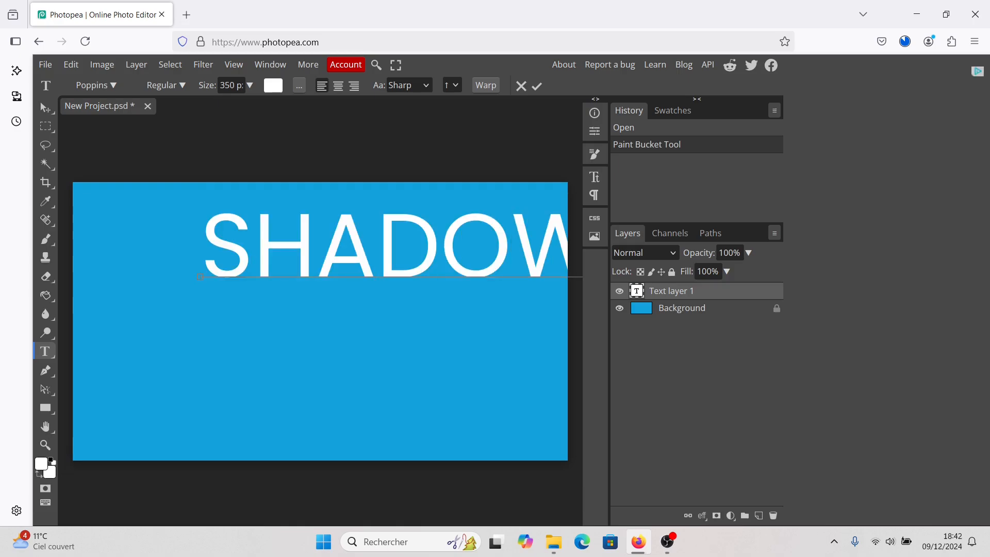
pyautogui.click(316, 258)
pyautogui.hotkey('ctrl', 'a')
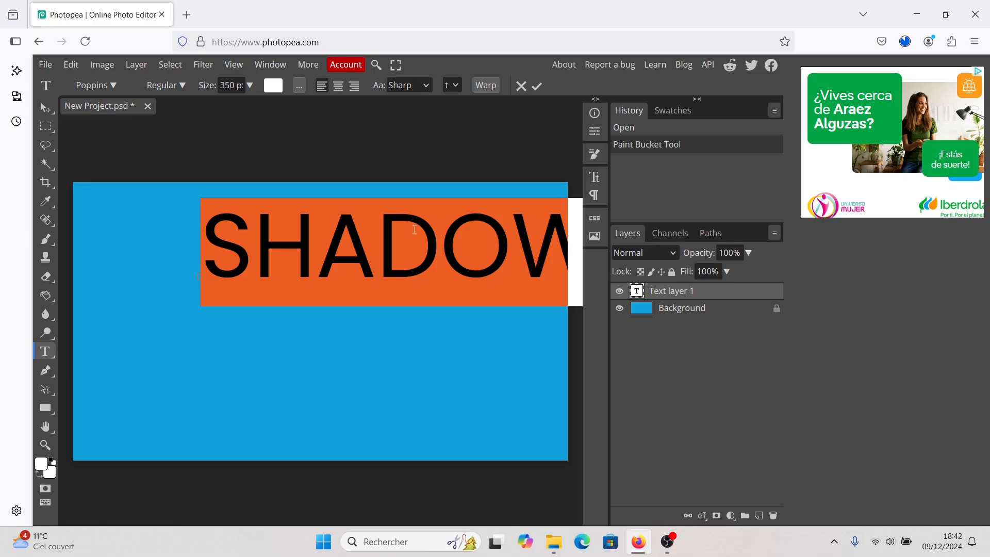
pyautogui.click(175, 85)
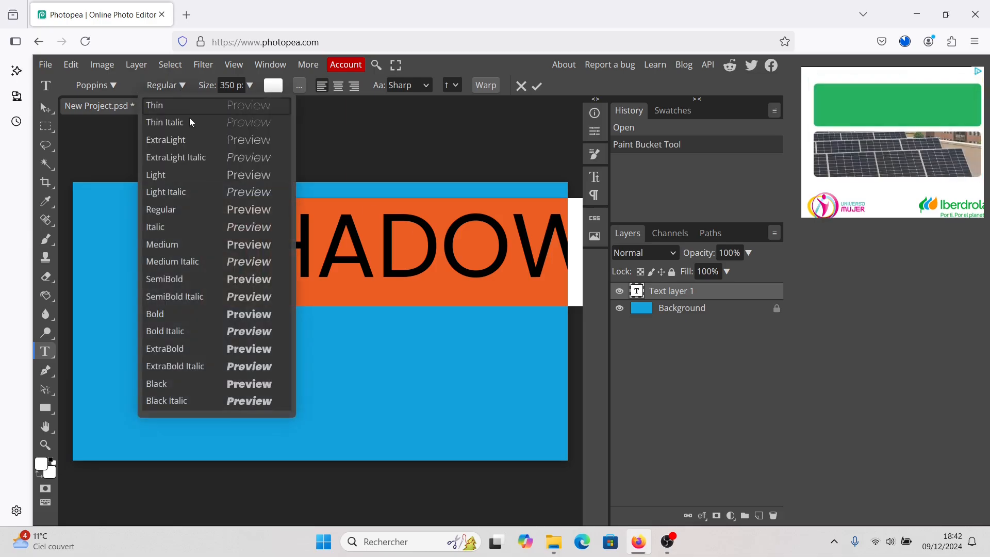
pyautogui.click(187, 317)
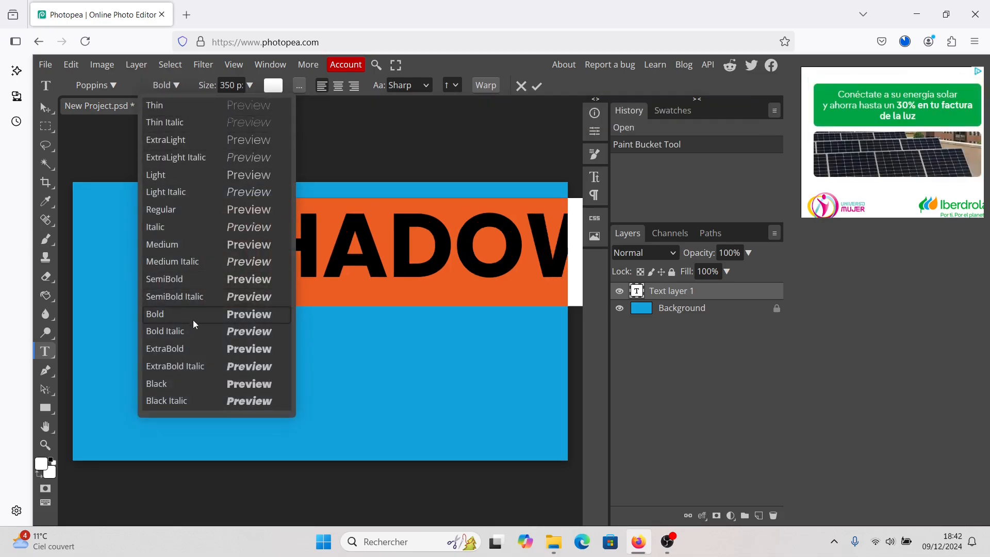
pyautogui.click(203, 314)
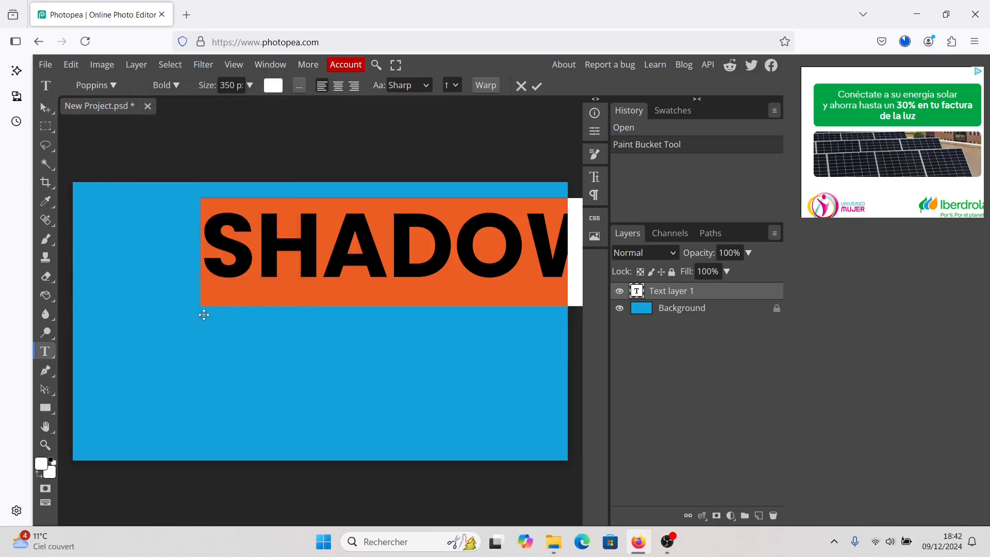
# Set the size of the SHADOW text to 300 px
pyautogui.click(231, 86)
pyautogui.moveTo(221, 85); pyautogui.dragTo(244, 85)
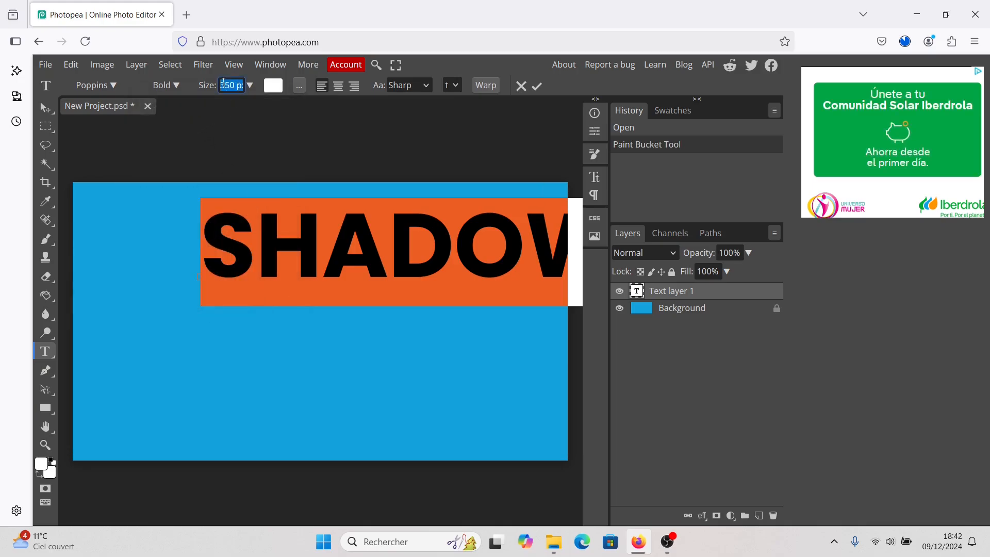
pyautogui.write('300')
pyautogui.press('Return')
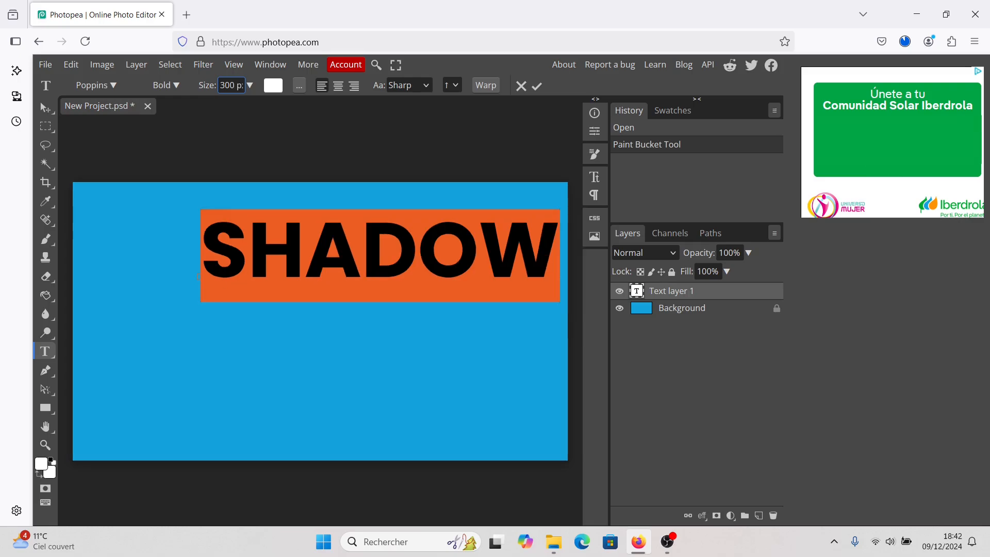
# Move the SHADOW text to about the centre of the canvas with the Move Tool
pyautogui.click(44, 112)
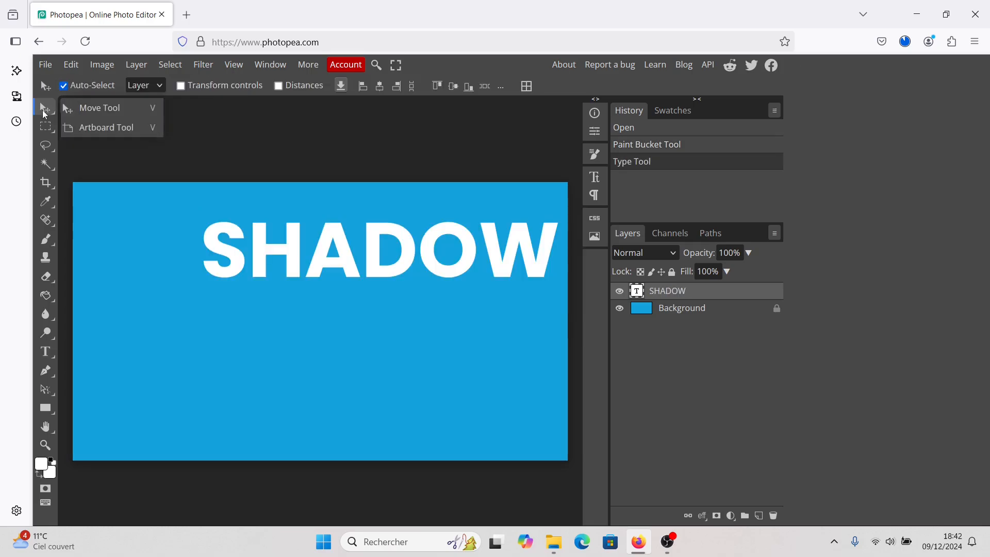
pyautogui.click(85, 114)
pyautogui.moveTo(371, 247); pyautogui.dragTo(298, 296)
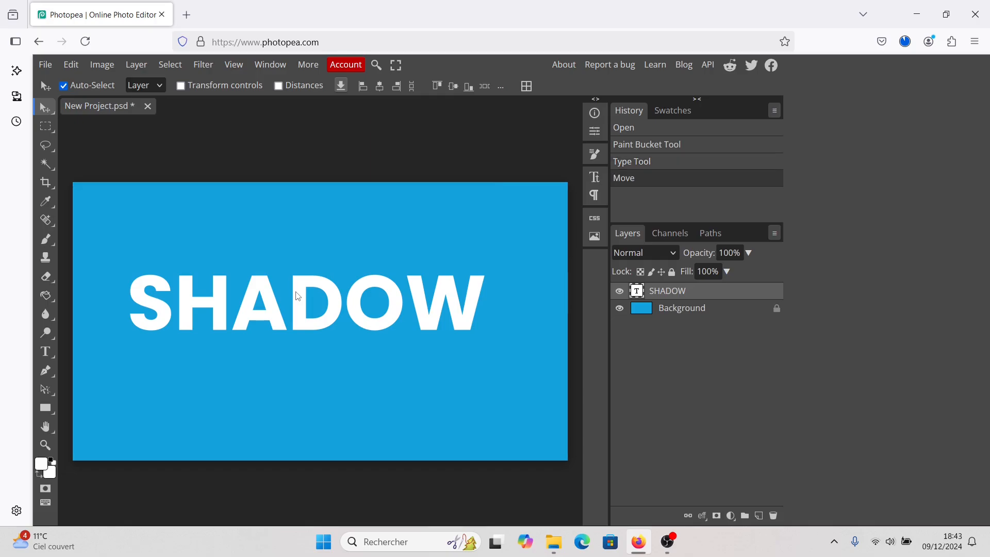
# Add a Drop Shadow effect to the SHADOW text layer and move the Layer Style dialog clear of the text
pyautogui.rightClick(638, 292)
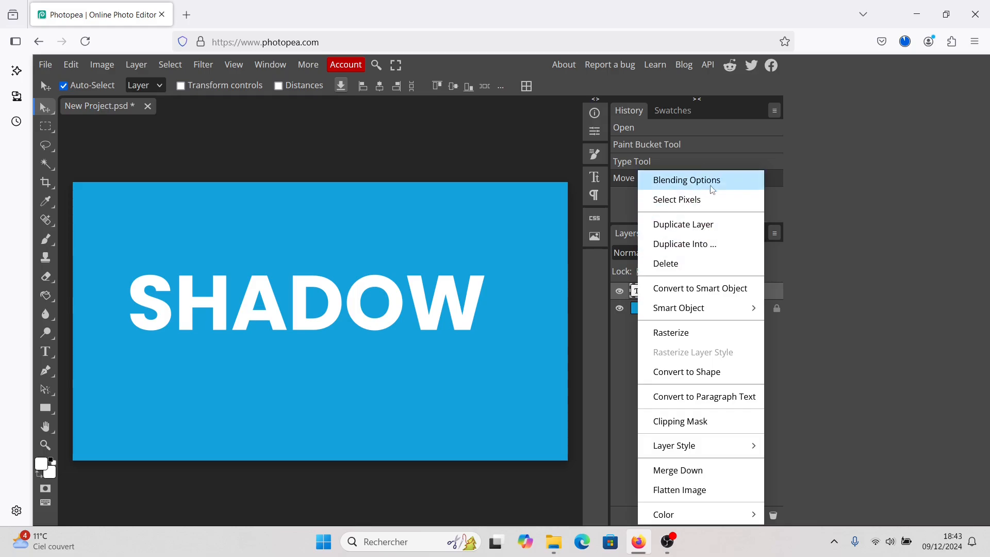
pyautogui.click(801, 382)
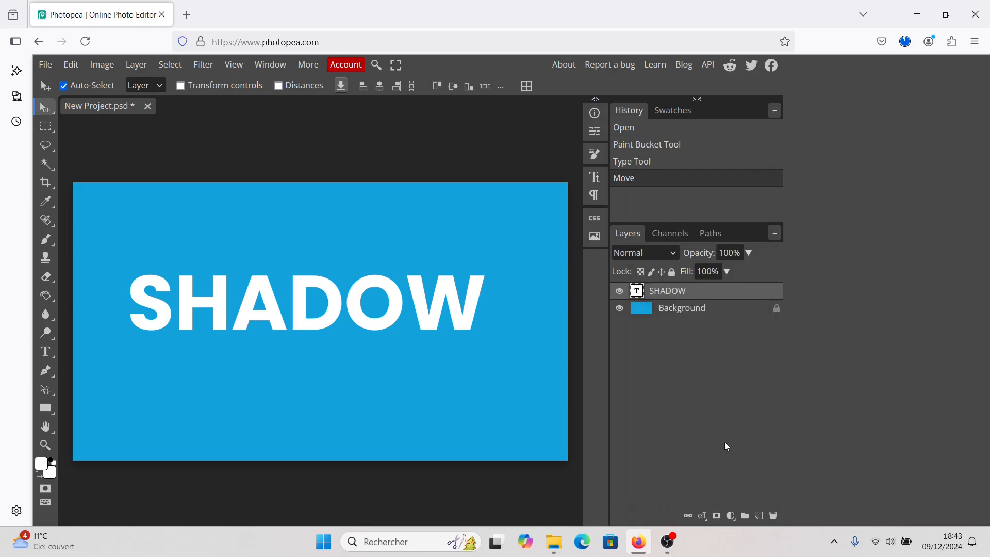
pyautogui.click(701, 516)
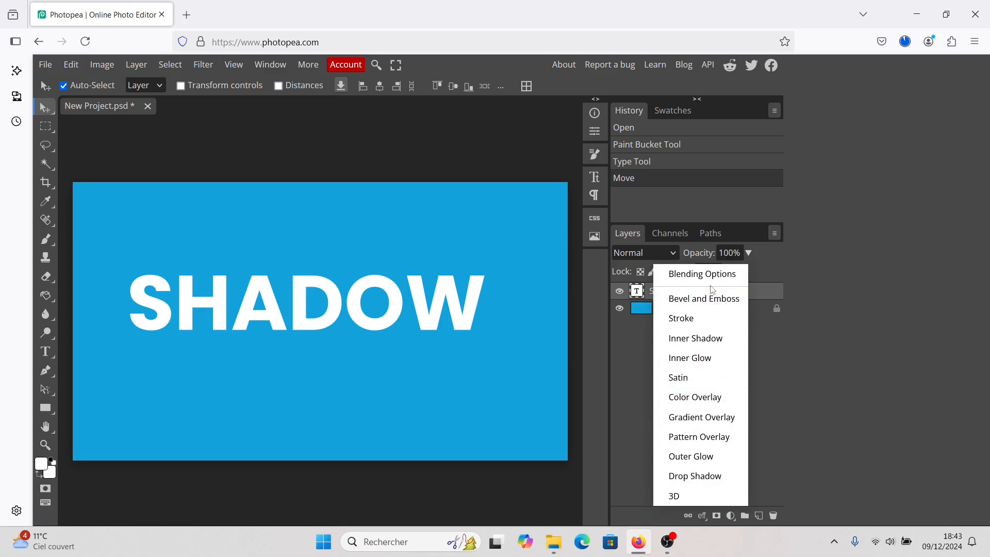
pyautogui.click(711, 477)
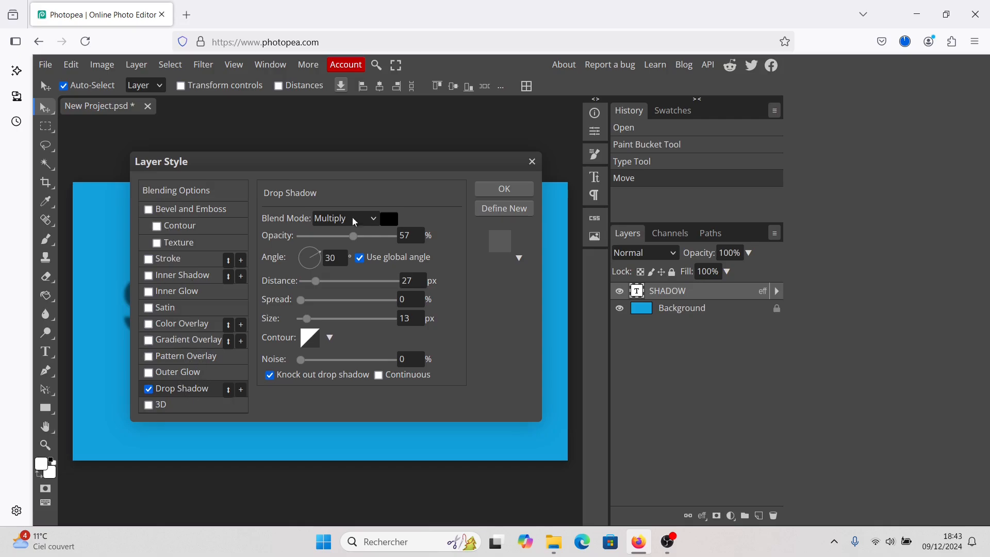
pyautogui.moveTo(384, 168); pyautogui.dragTo(794, 115)
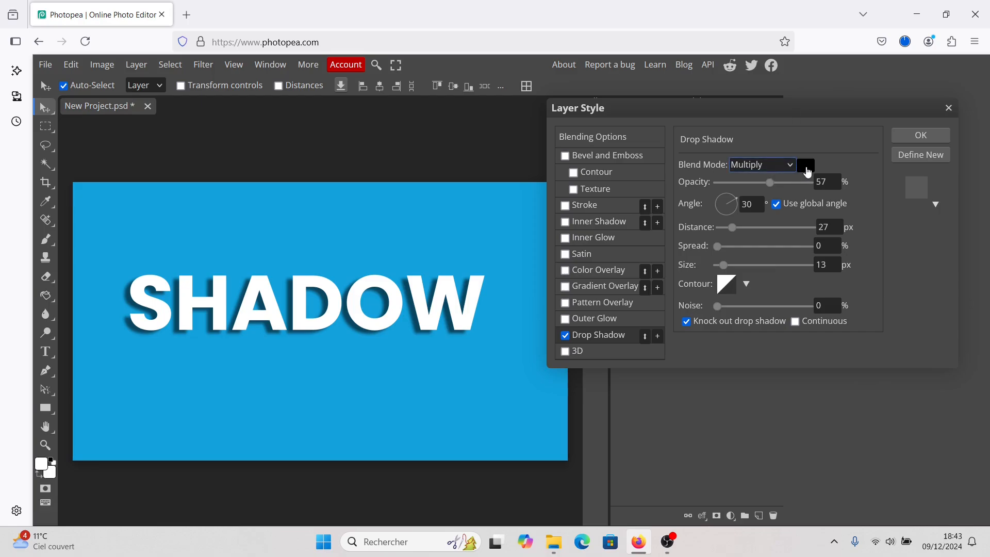
# Choose black (000000) as the drop shadow's colour and confirm the colour choice
pyautogui.click(809, 166)
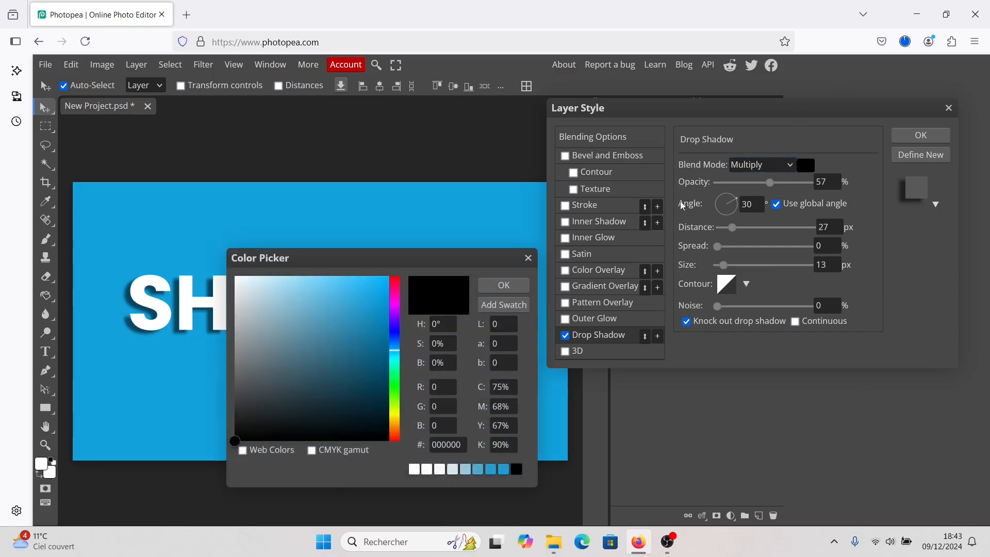
pyautogui.moveTo(440, 265); pyautogui.dragTo(635, 116)
pyautogui.moveTo(511, 163)
pyautogui.mouseDown()
pyautogui.moveTo(446, 146)
pyautogui.moveTo(502, 294)
pyautogui.moveTo(561, 203)
pyautogui.moveTo(588, 289)
pyautogui.mouseUp()
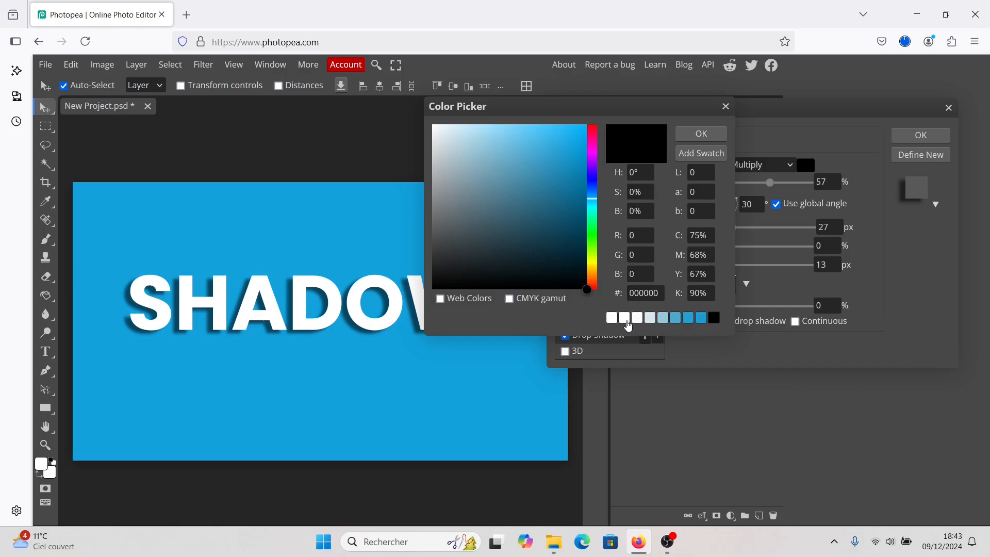
pyautogui.click(718, 136)
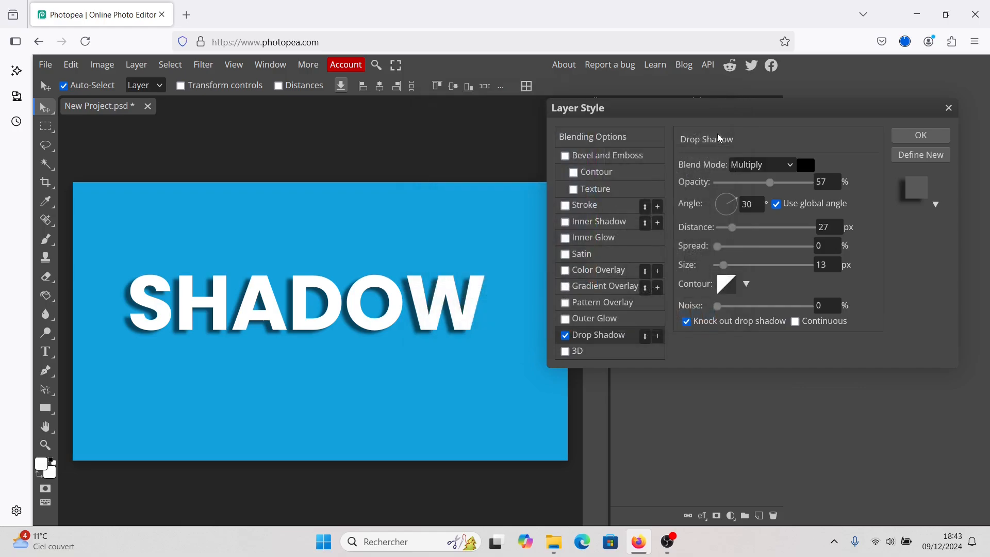
# Set the drop shadow's angle to about 137° and make the shadow continuous
pyautogui.moveTo(738, 203); pyautogui.dragTo(714, 197)
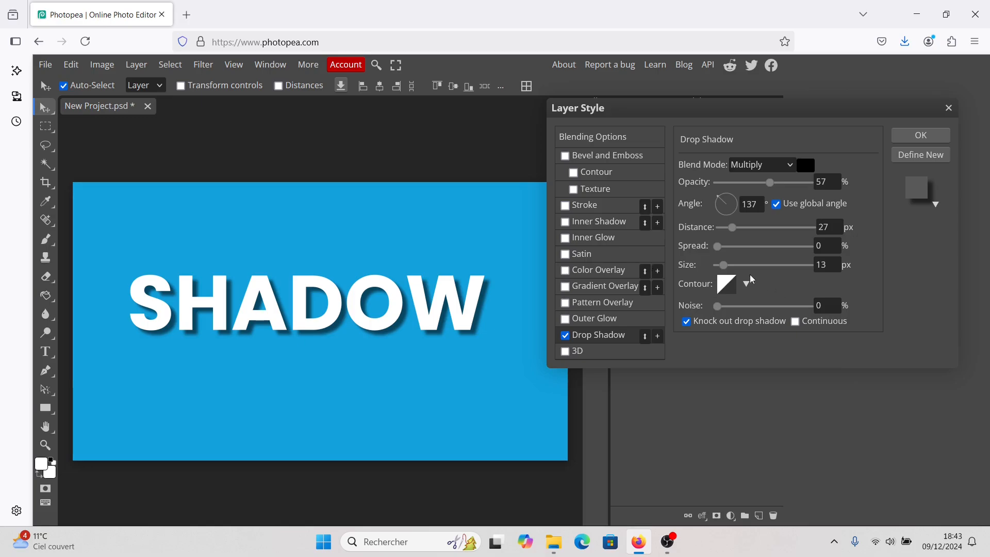
pyautogui.click(795, 322)
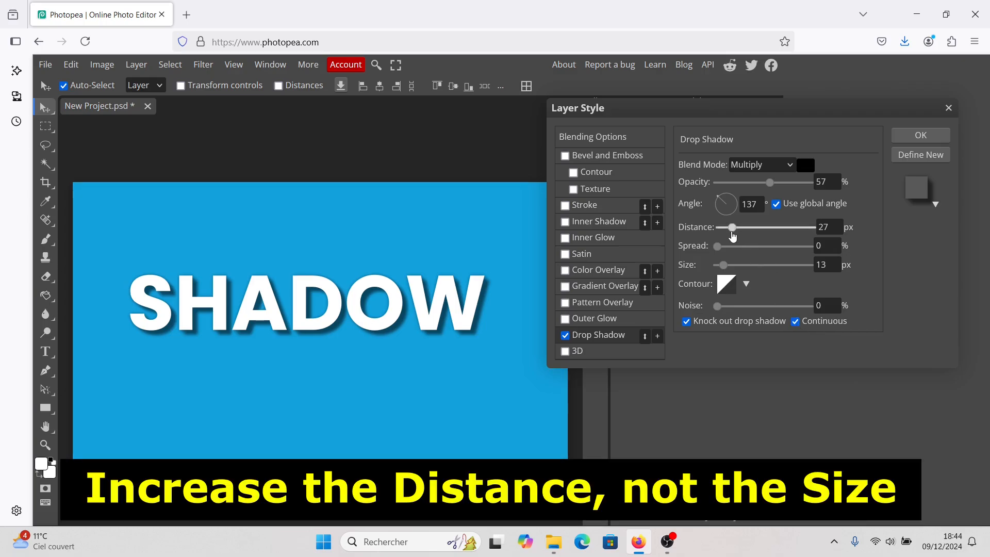
# Set the drop shadow's distance to 1000 px and its size to 0 px for a long, sharp-edged shadow
pyautogui.moveTo(734, 227); pyautogui.dragTo(826, 232)
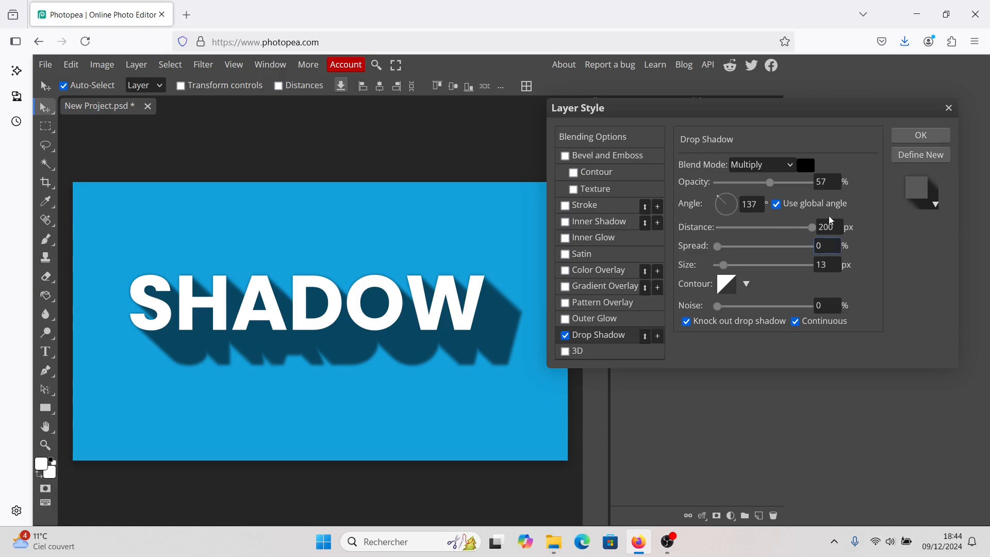
pyautogui.click(823, 228)
pyautogui.write('1000')
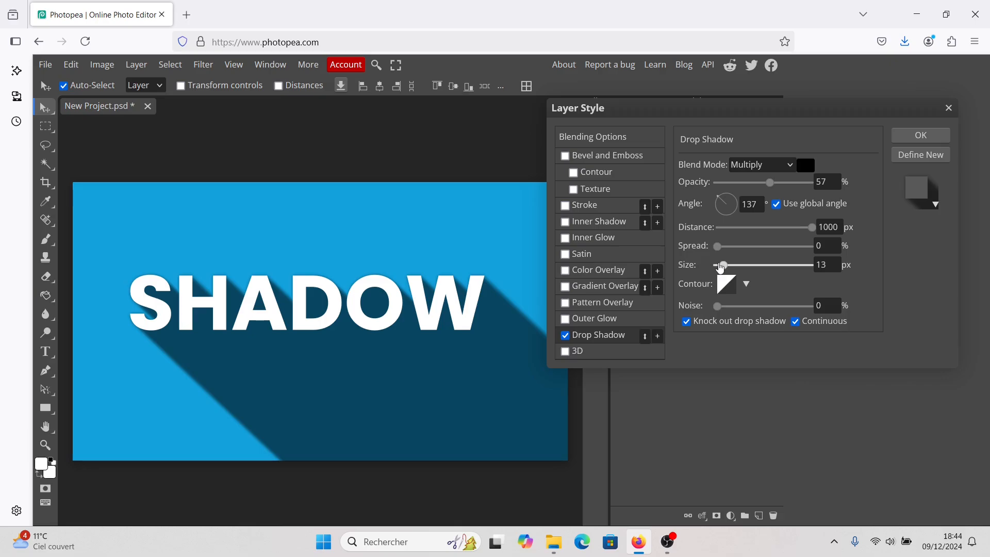
pyautogui.moveTo(720, 268); pyautogui.dragTo(707, 269)
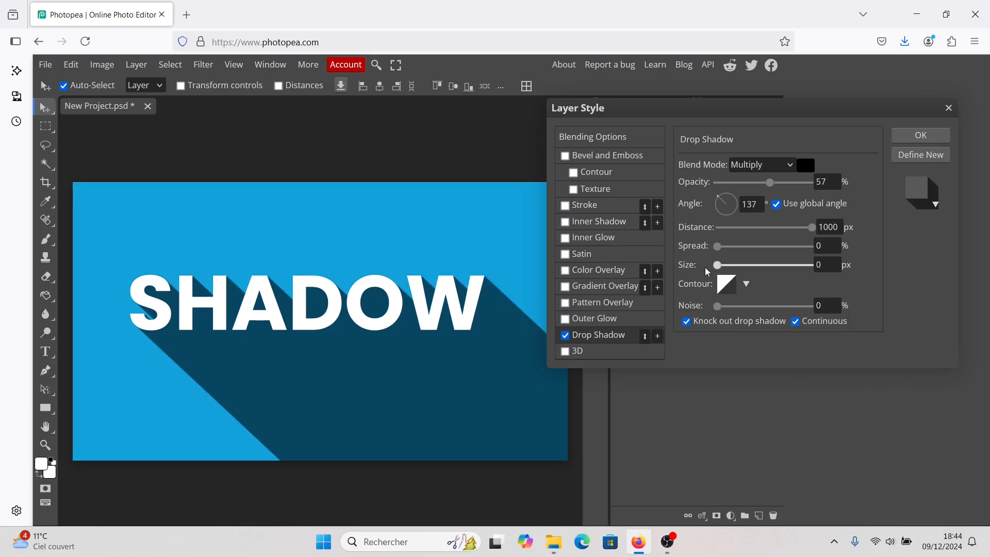
# Try different light directions for the long shadow and settle on an angle of 131°
pyautogui.moveTo(786, 115); pyautogui.dragTo(796, 110)
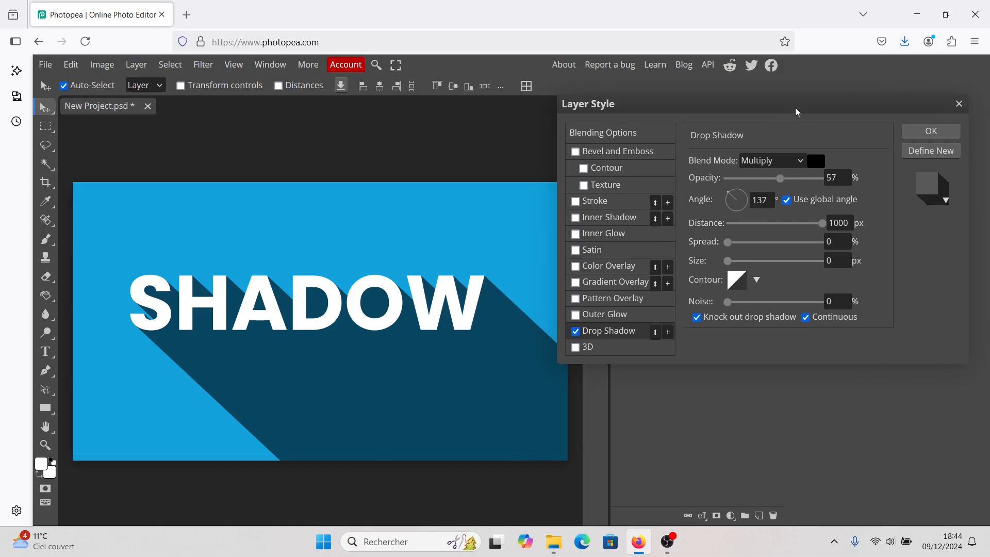
pyautogui.click(730, 195)
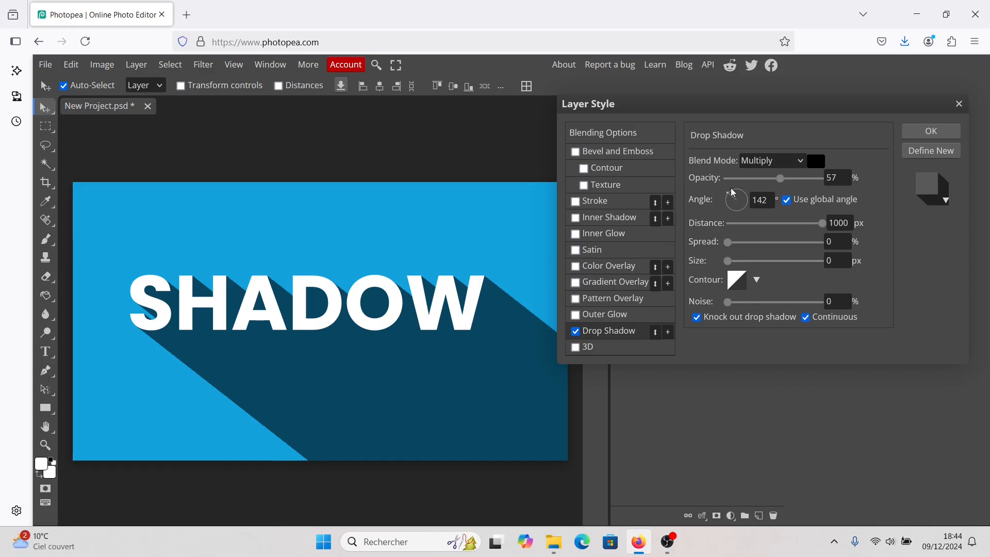
pyautogui.click(729, 196)
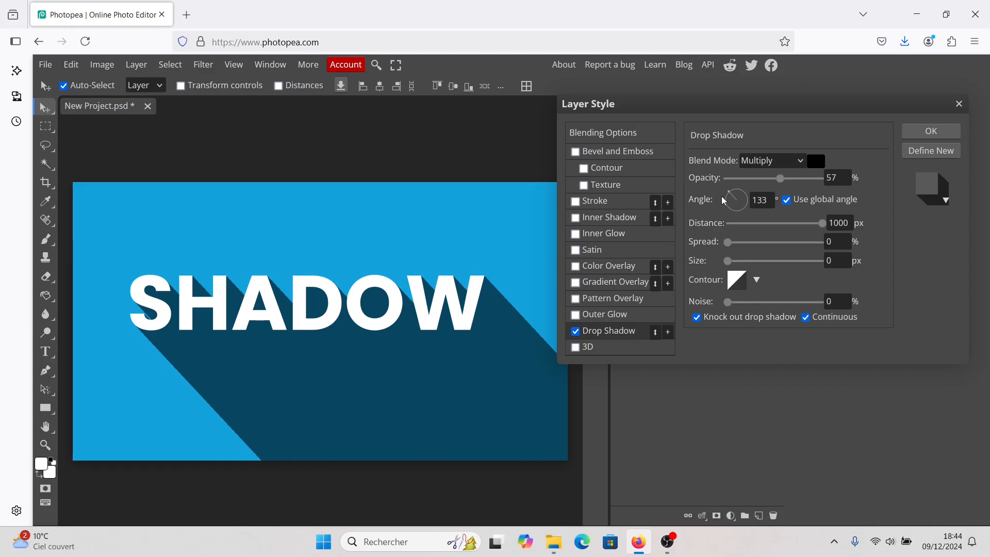
pyautogui.click(730, 195)
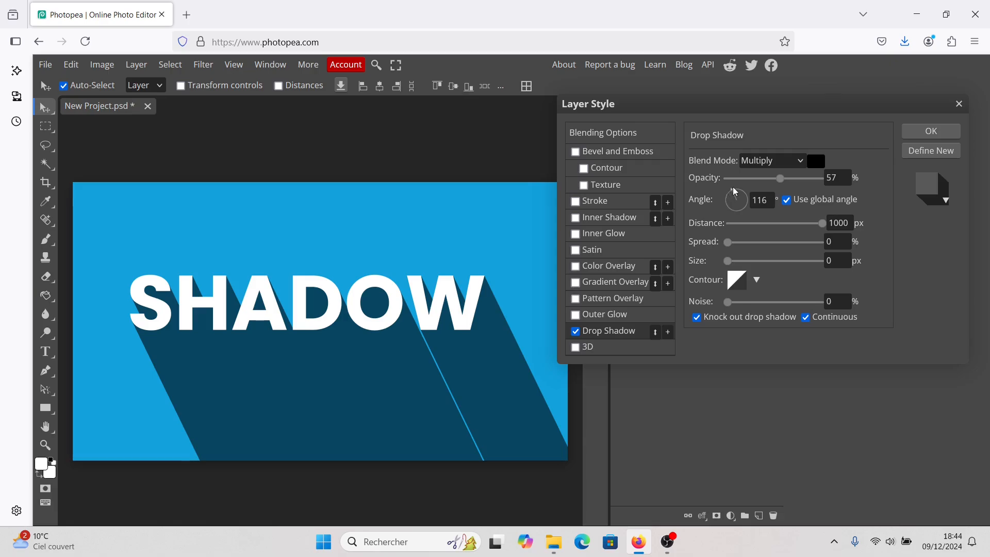
pyautogui.click(730, 194)
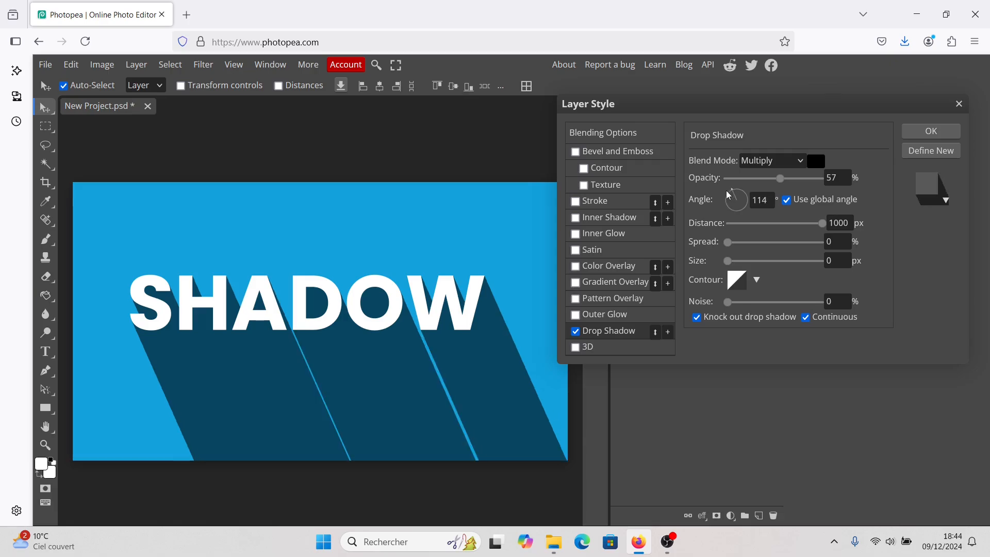
pyautogui.moveTo(730, 195); pyautogui.dragTo(731, 194)
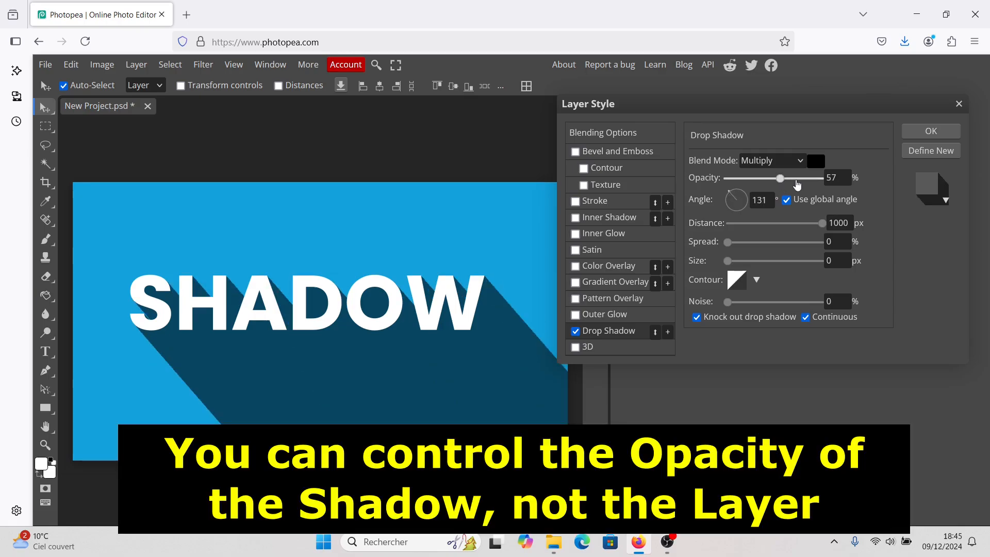
# Set the drop shadow's opacity to about 56% and apply the layer style to the SHADOW text
pyautogui.click(796, 180)
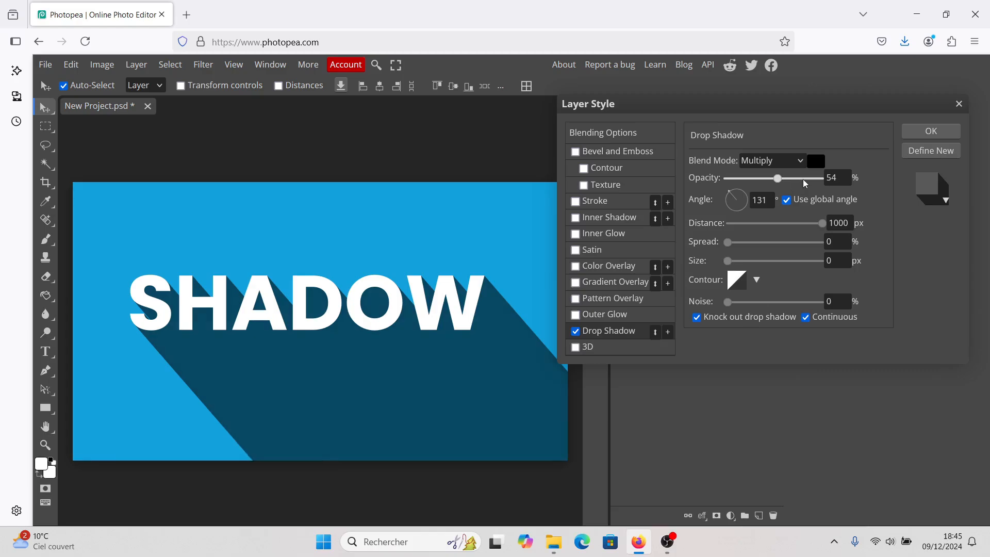
pyautogui.click(774, 183)
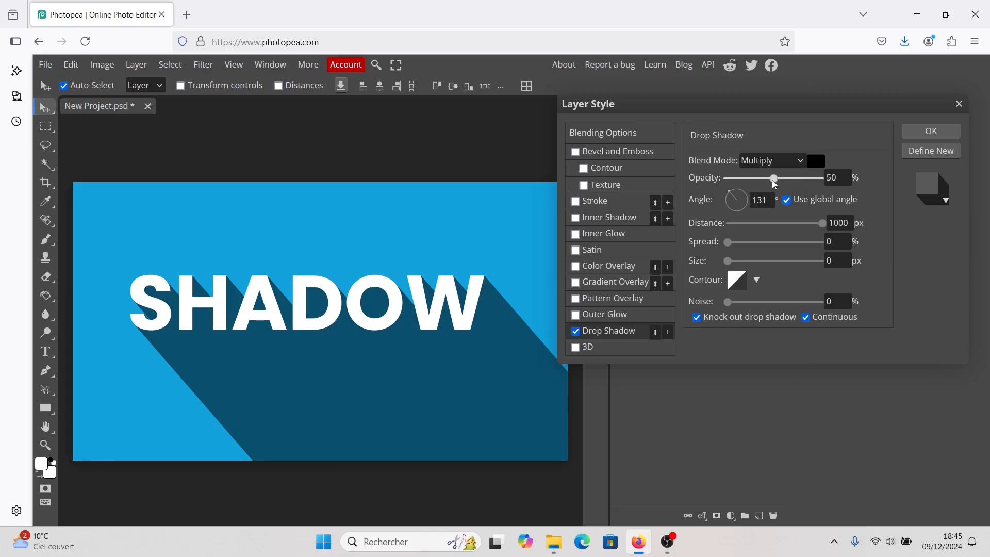
pyautogui.click(800, 182)
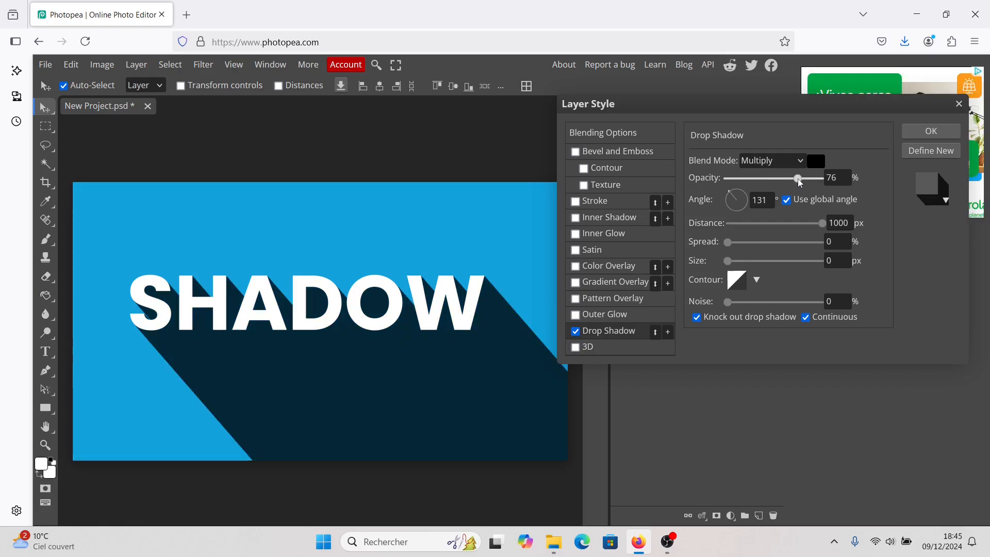
pyautogui.moveTo(800, 182); pyautogui.dragTo(780, 184)
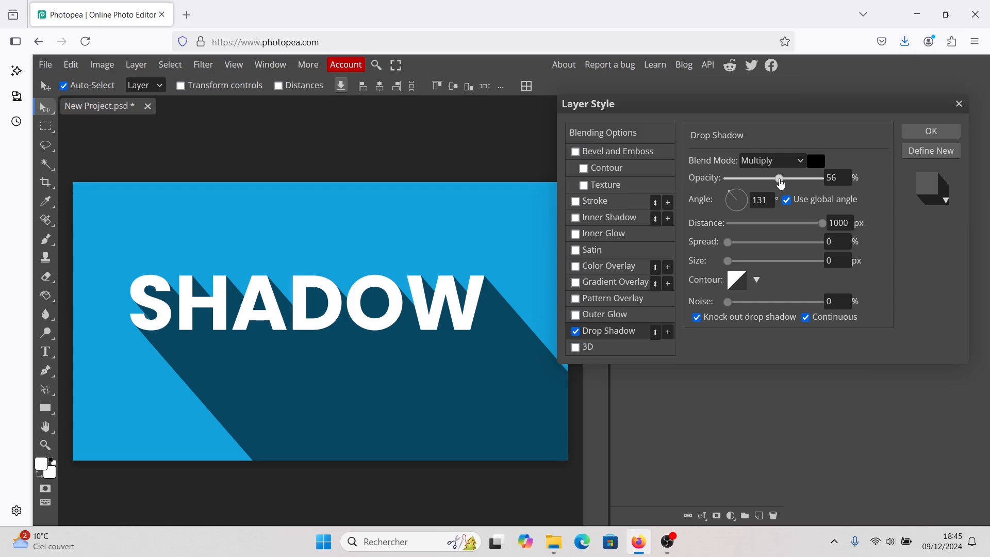
pyautogui.click(931, 132)
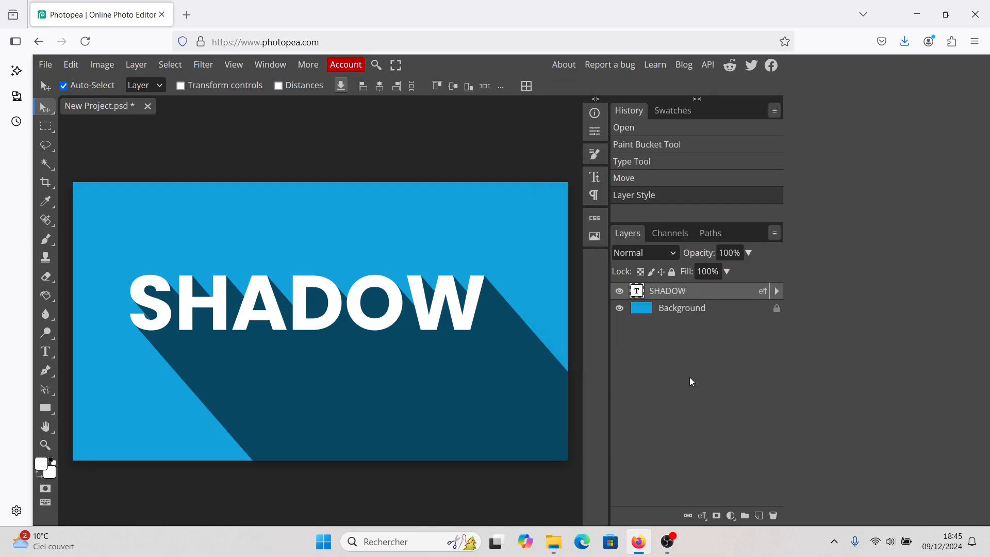